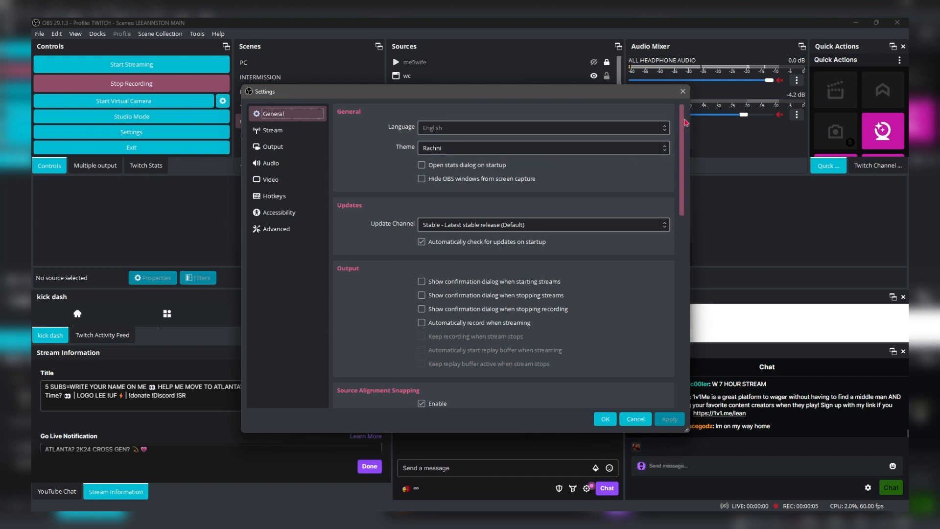
- Review the General settings, from the available themes with Rachni kept selected down to the Multiview options
click(662, 148)
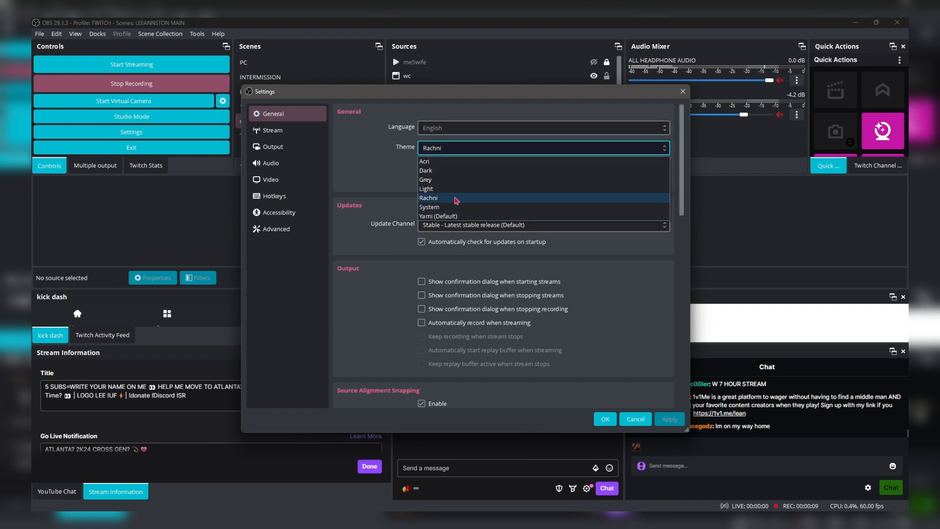
click(456, 198)
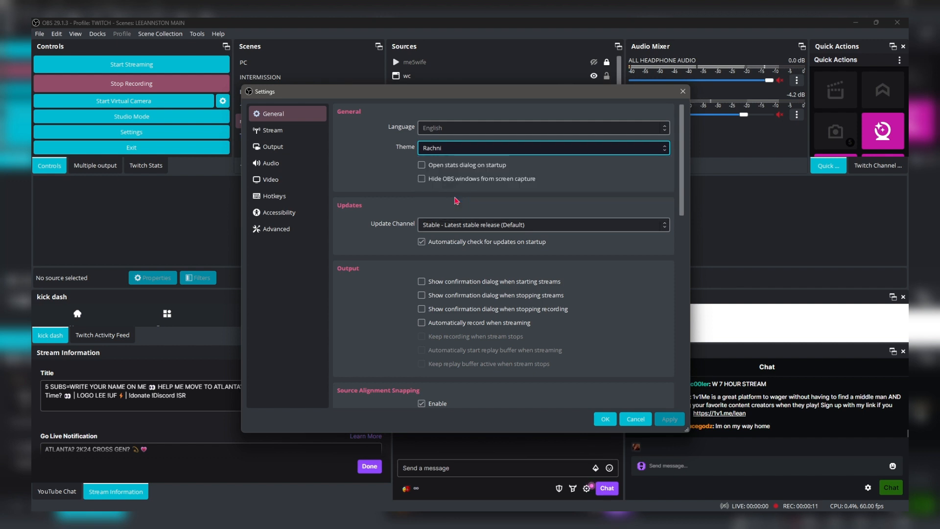
scroll(684, 168, down, 2)
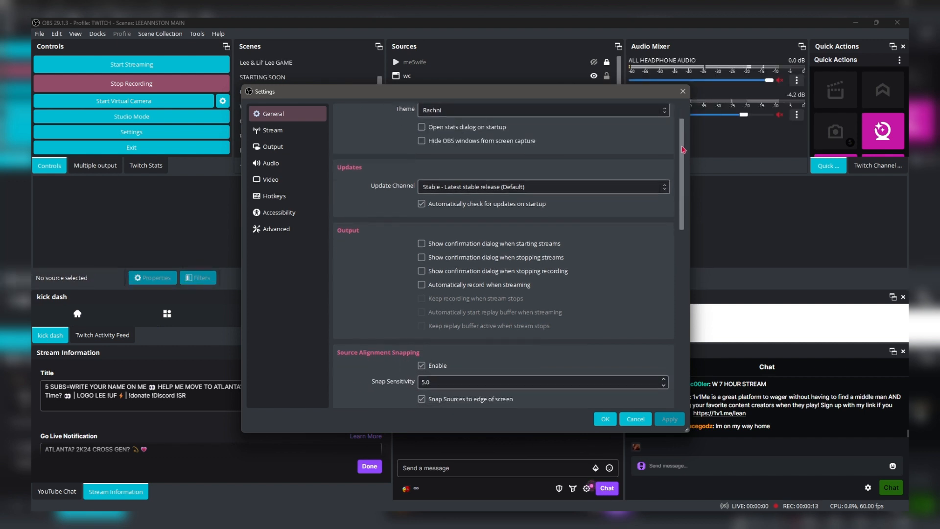
scroll(684, 171, down, 1)
drag(684, 173, 700, 228)
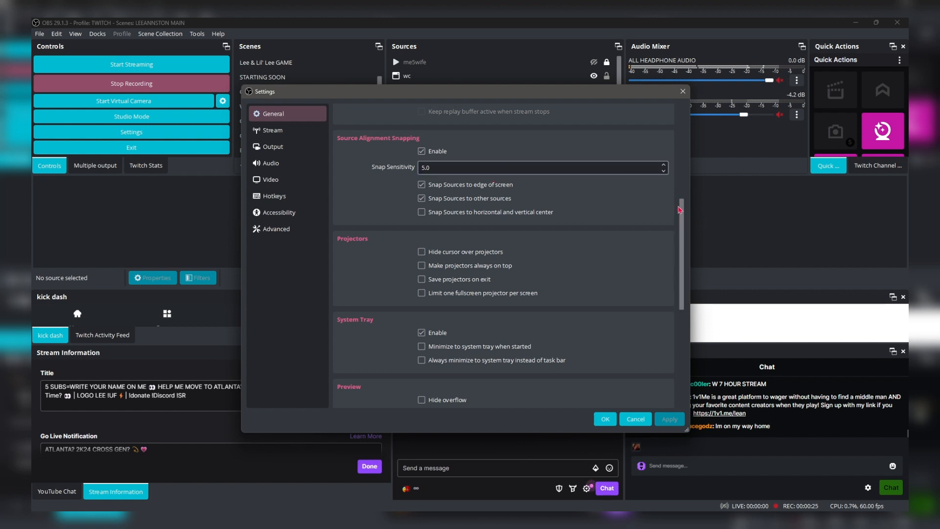
drag(684, 228, 705, 328)
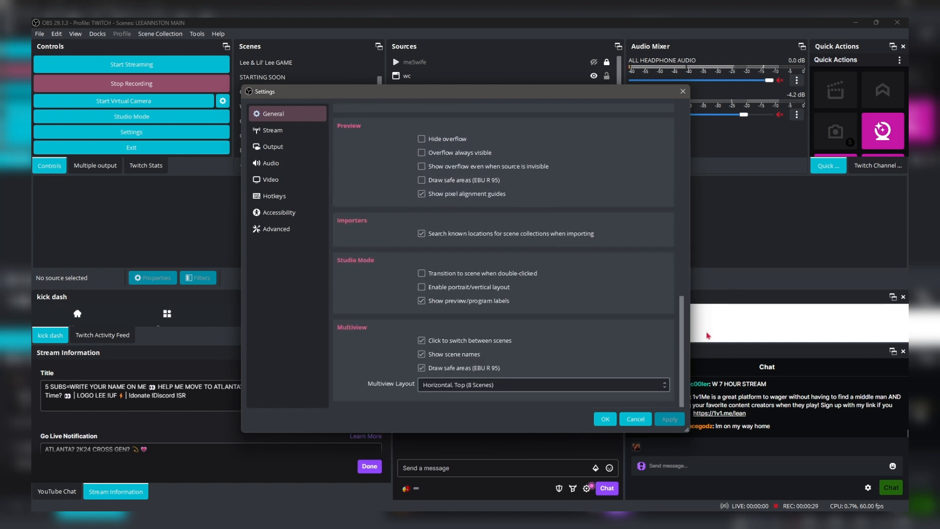
- Review the Stream settings and the list of available streaming services, leaving Twitch as the service
click(273, 130)
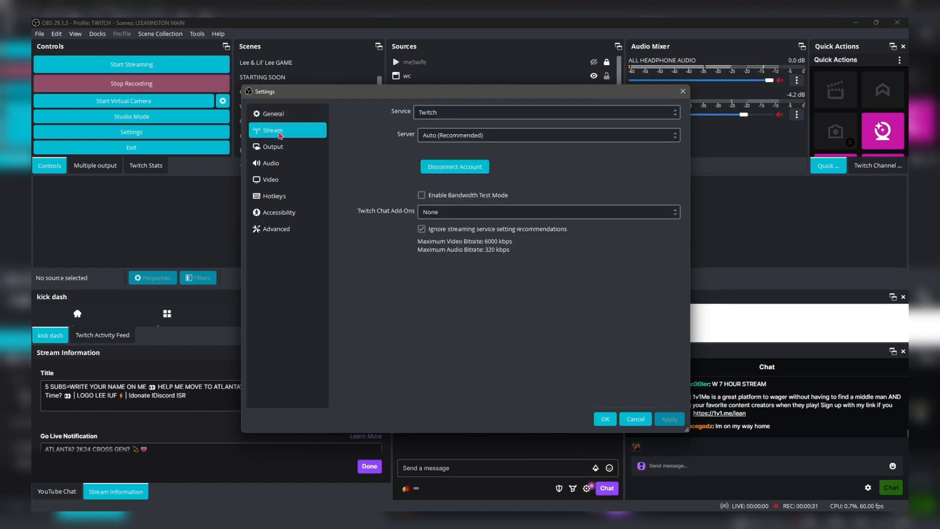
click(460, 117)
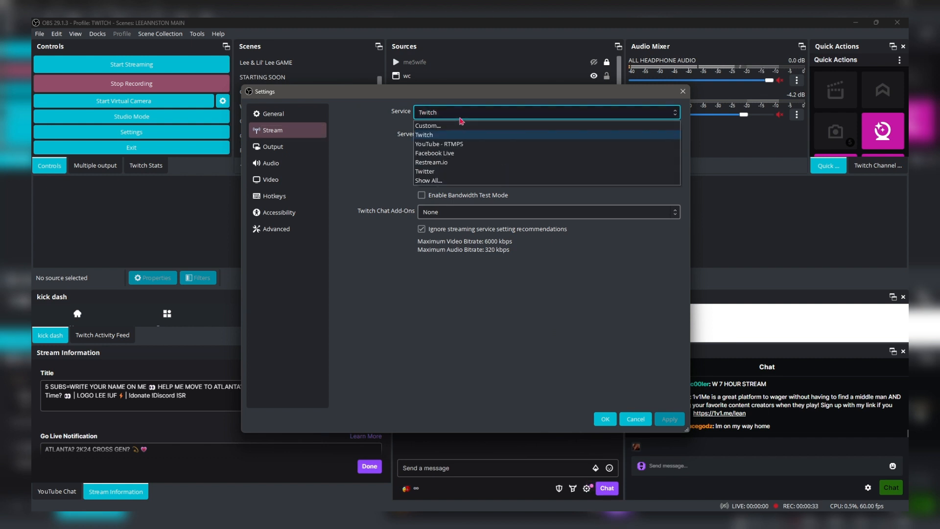
click(378, 119)
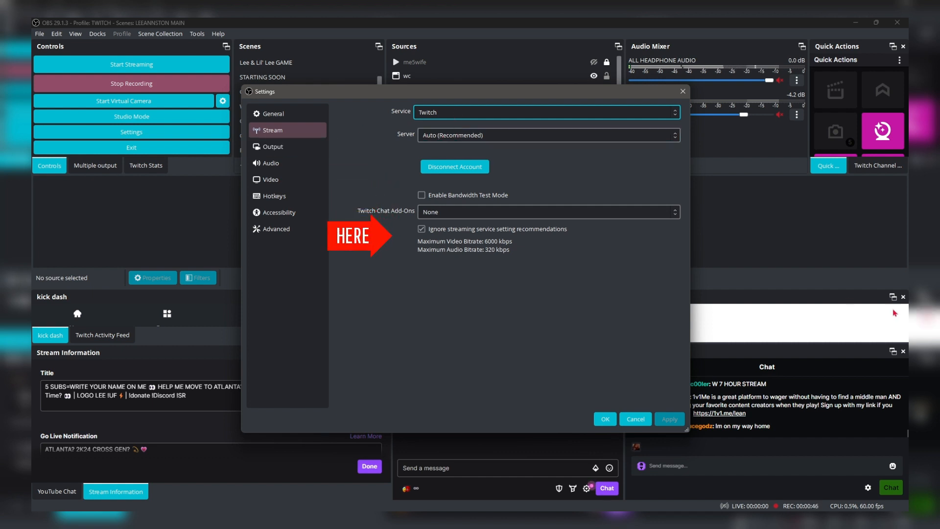
- Examine the streaming output settings, from the audio tracks and encoders down to the Max B-frames value
click(278, 149)
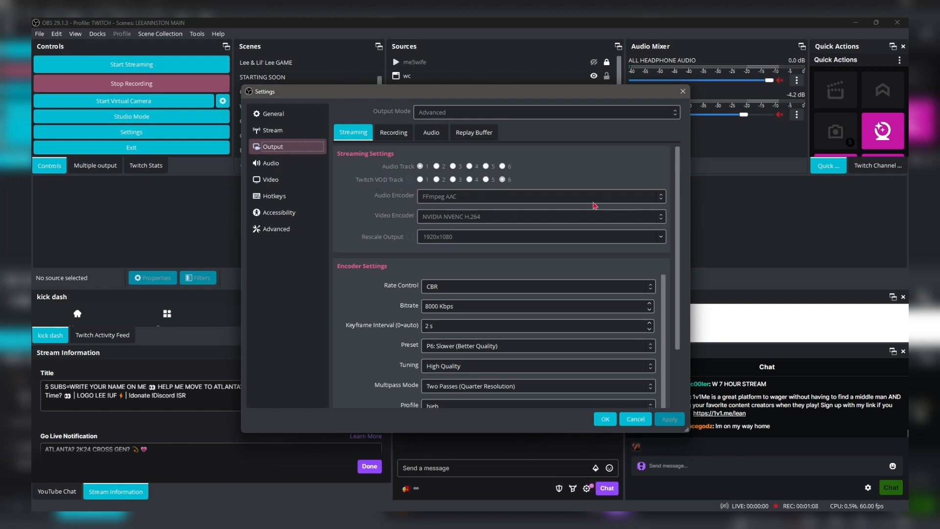
scroll(681, 166, down, 1)
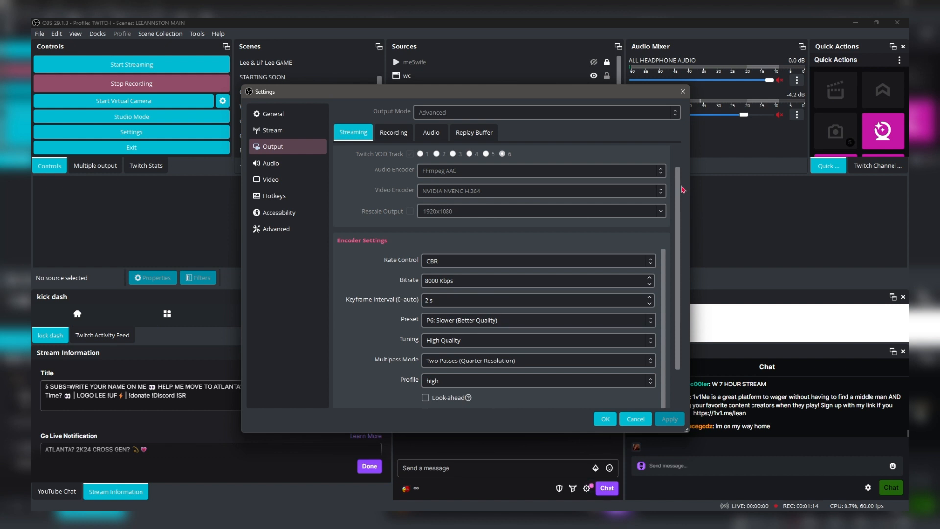
drag(680, 190, 663, 244)
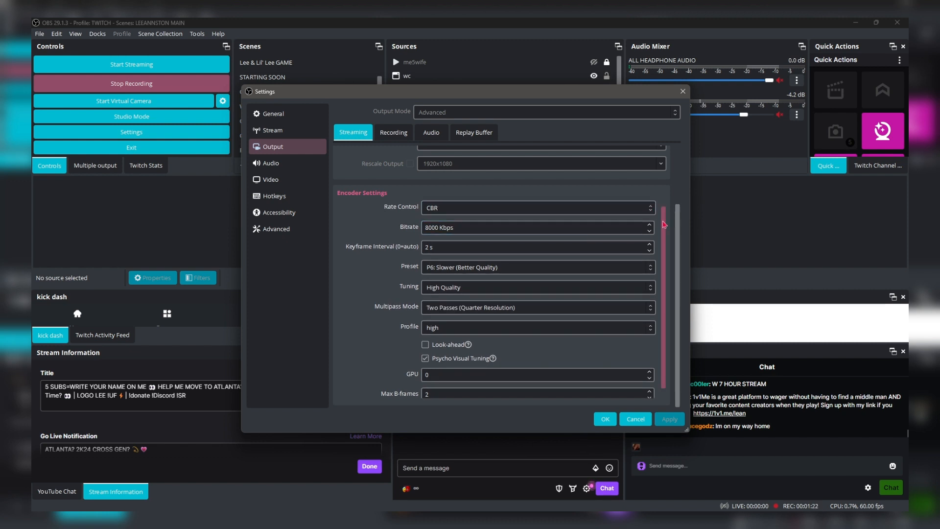
scroll(665, 223, down, 1)
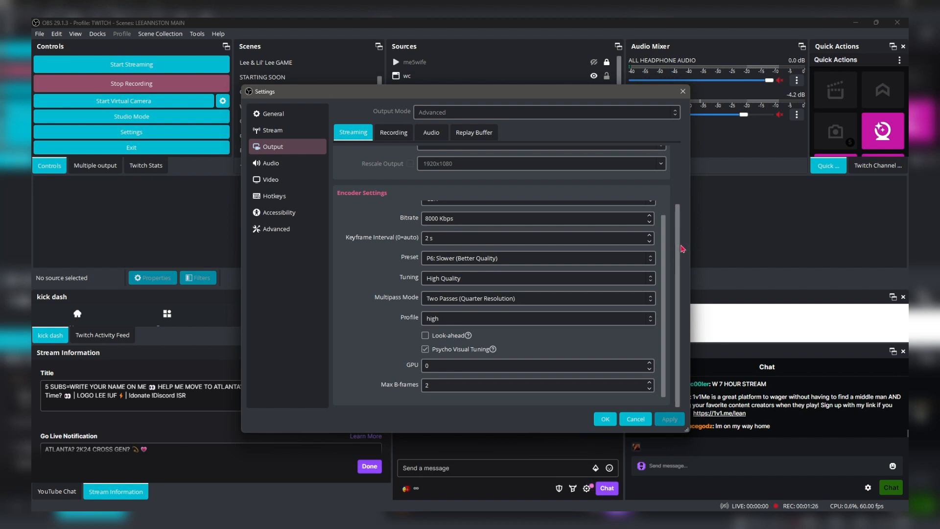
drag(678, 250, 690, 277)
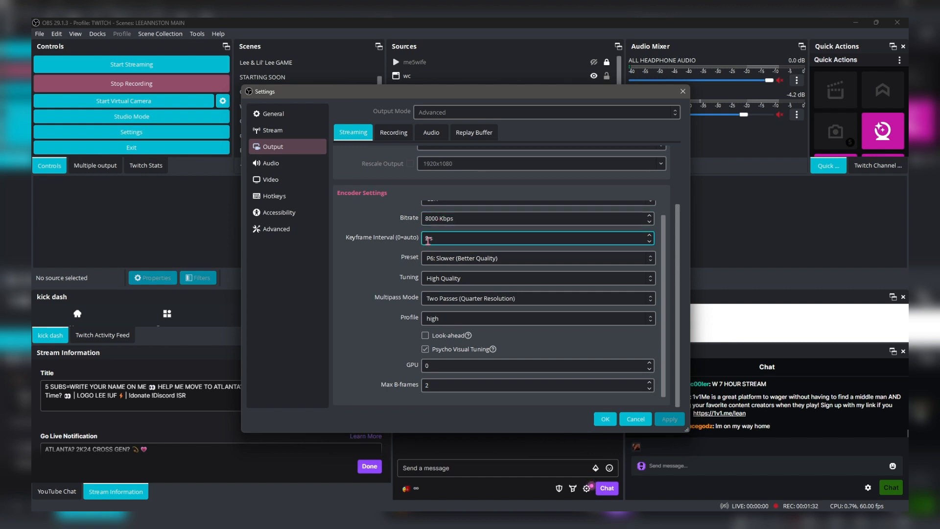
- Check the encoder's preset, multipass mode and profile choices, keeping P6: Slower (Better Quality), Two Passes (Quarter Resolution) and high
click(514, 265)
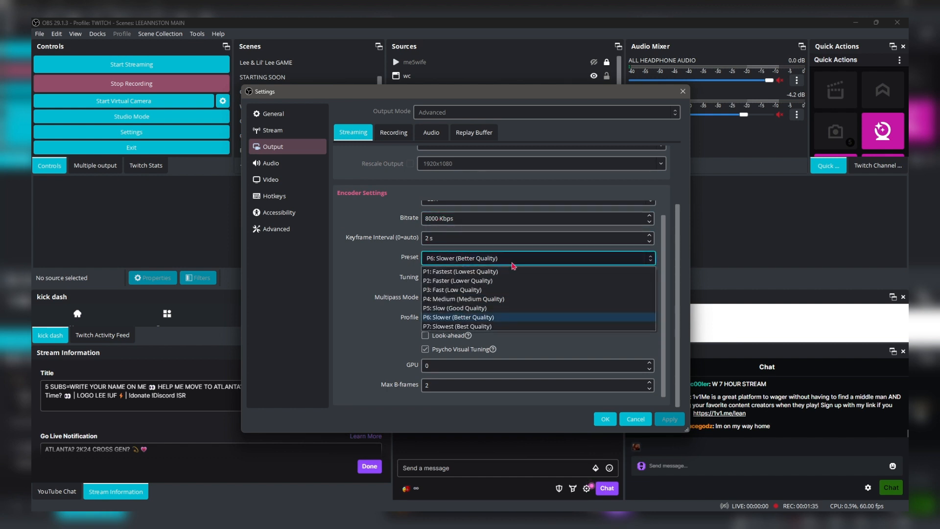
click(438, 318)
click(524, 258)
click(388, 260)
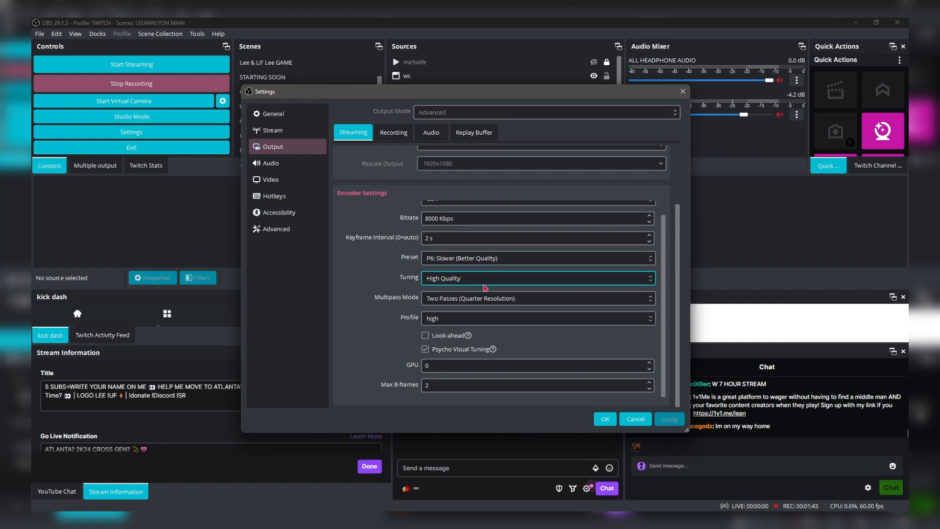
click(514, 301)
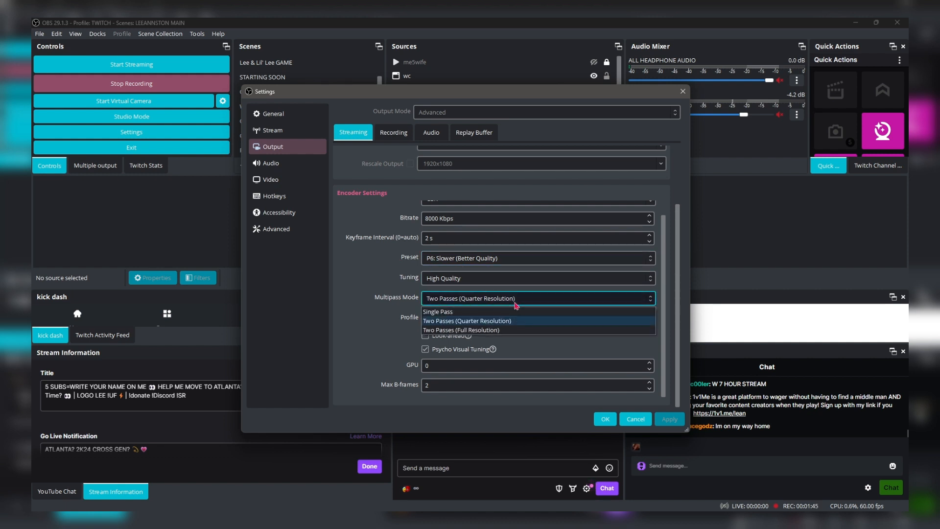
click(377, 281)
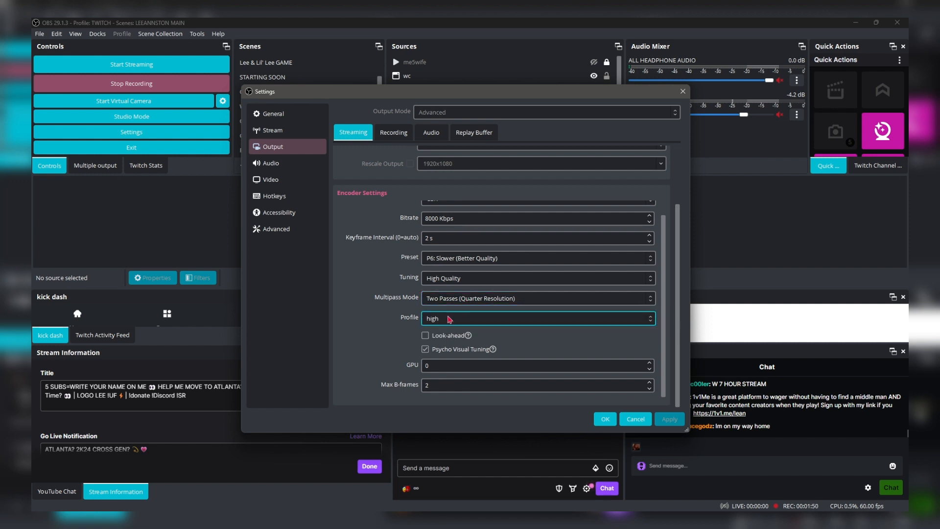
click(642, 319)
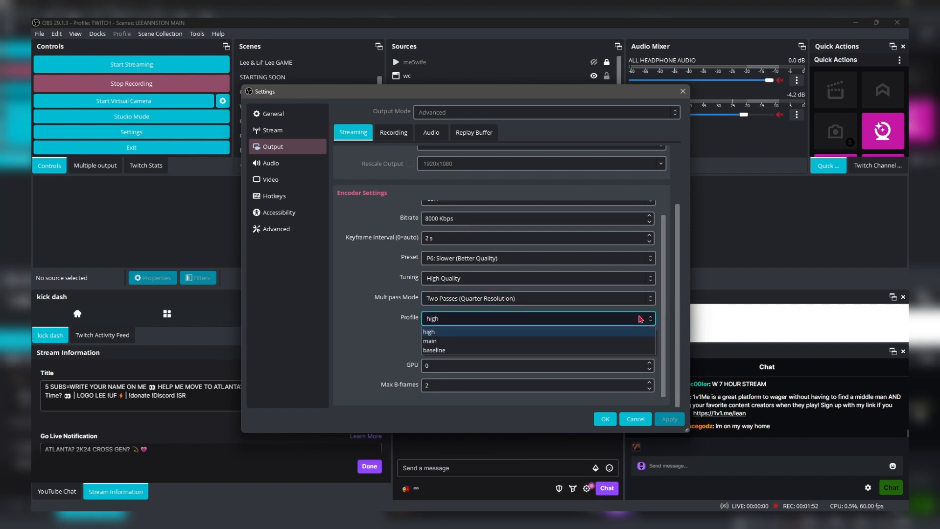
click(372, 324)
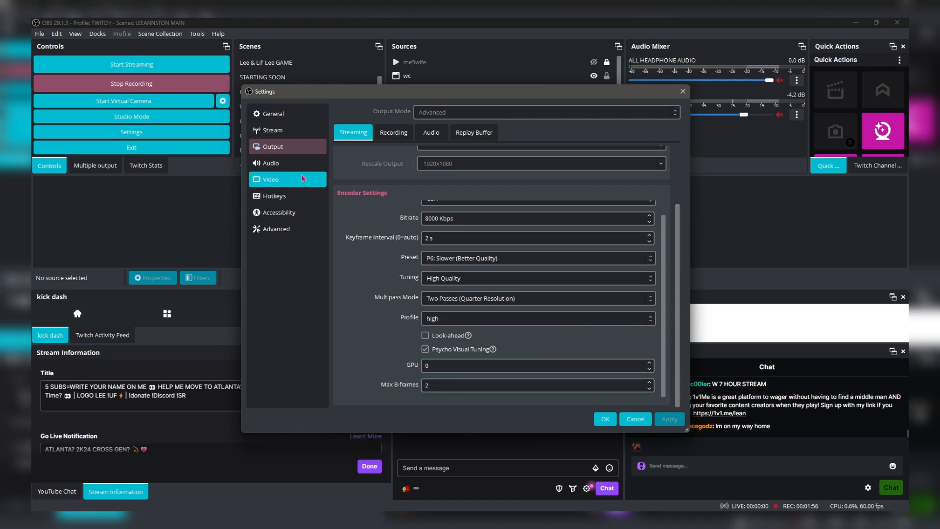
- Review the Audio settings, including the global audio devices, meters and monitoring device
click(292, 163)
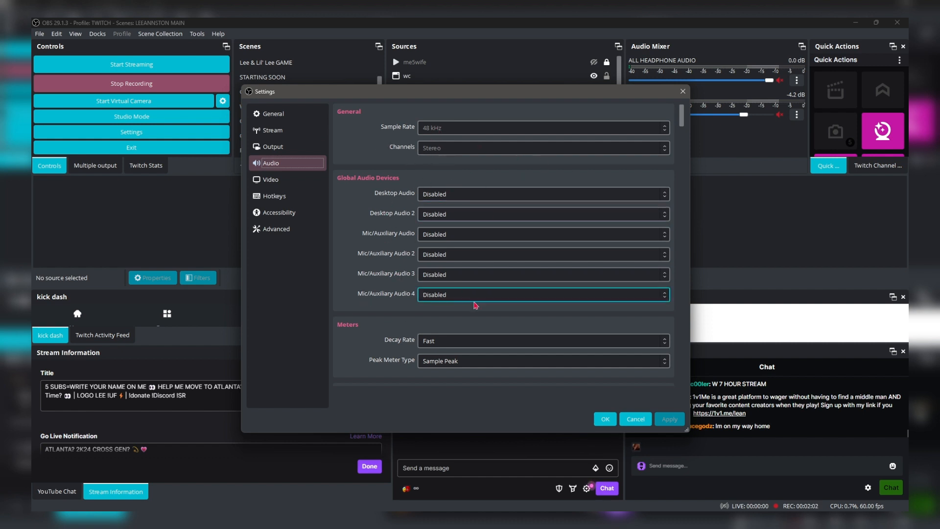
scroll(531, 280, down, 1)
scroll(616, 312, down, 1)
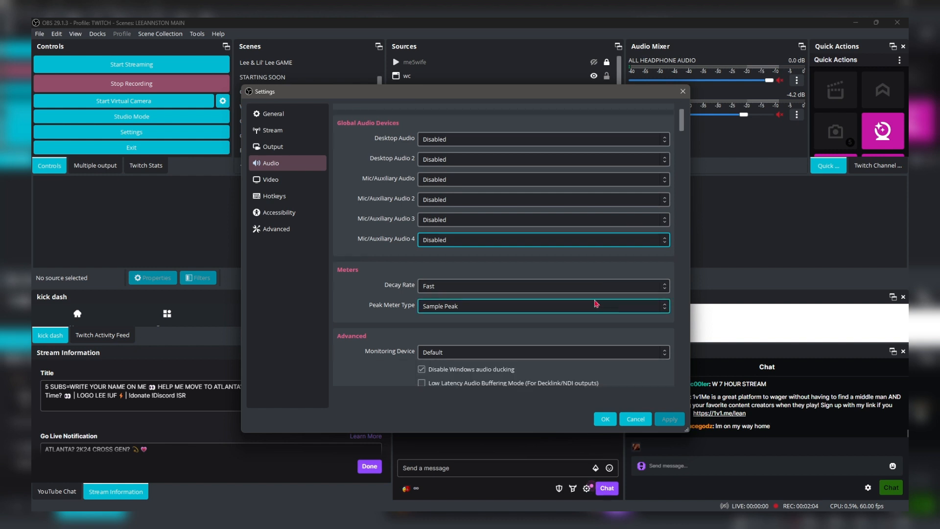
mouse_move(682, 128)
mouse_down()
mouse_move(681, 361)
mouse_move(681, 110)
mouse_up()
- Look over the Video resolution and FPS settings, the hotkey assignments and the Accessibility colors
click(270, 179)
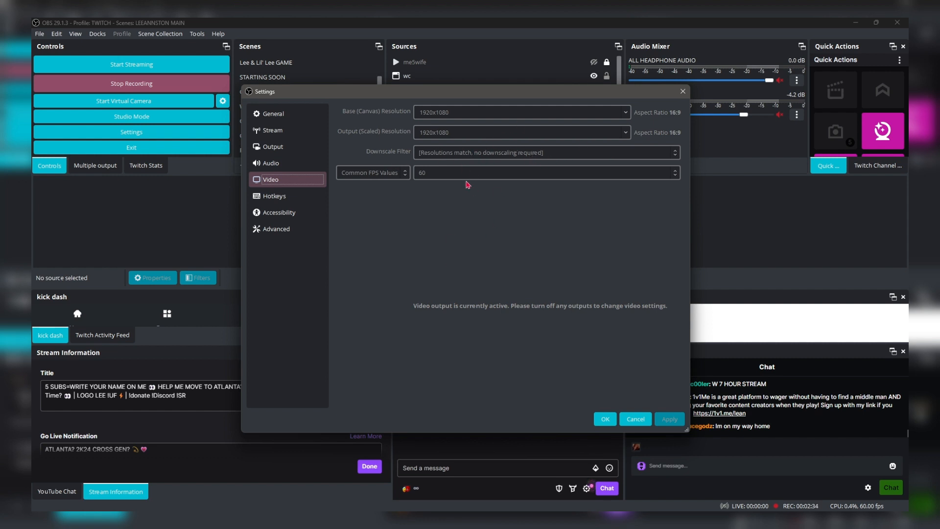
click(287, 197)
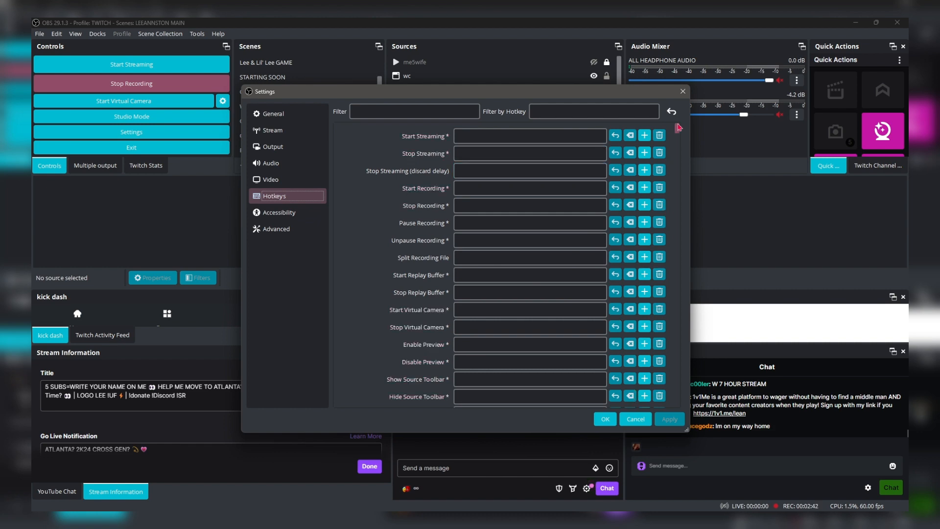
mouse_move(678, 127)
mouse_down()
mouse_move(689, 408)
mouse_move(676, 133)
mouse_up()
click(291, 213)
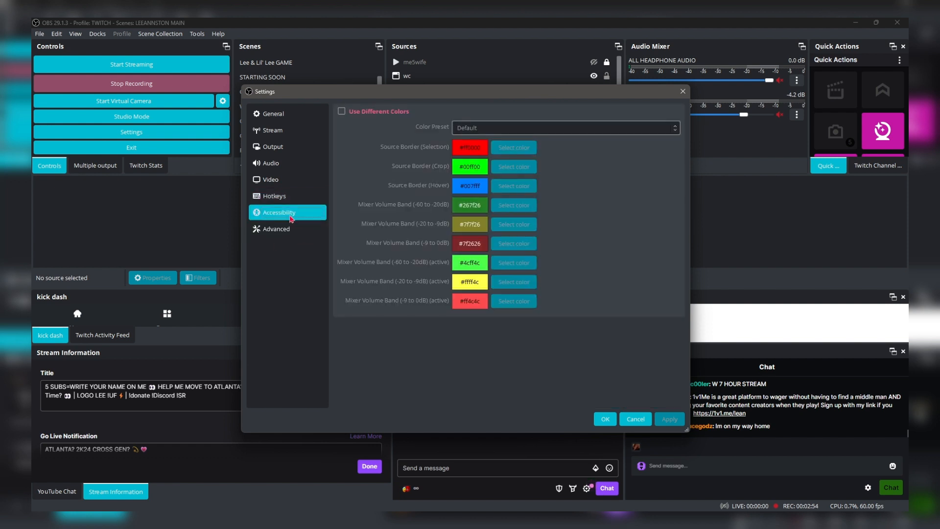
- Check the process priority choices in the Advanced settings, leaving the priority at Normal
click(291, 232)
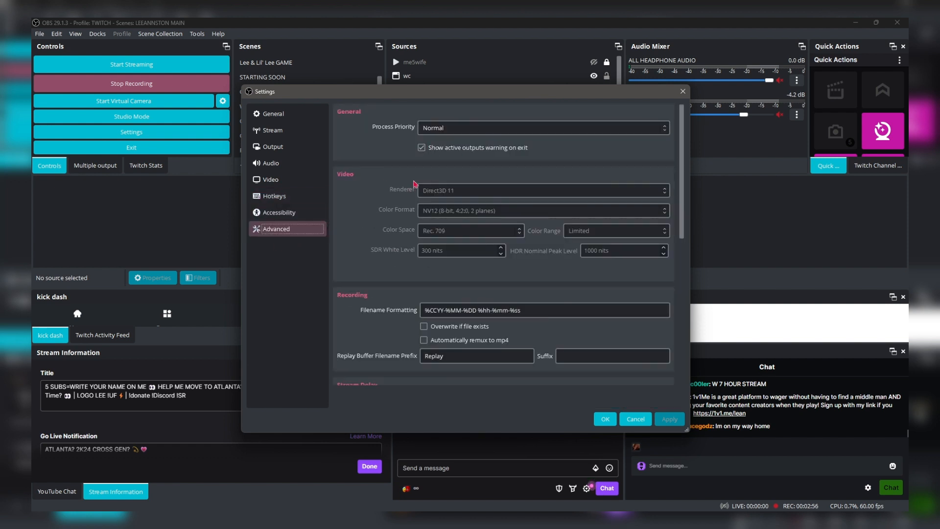
click(443, 128)
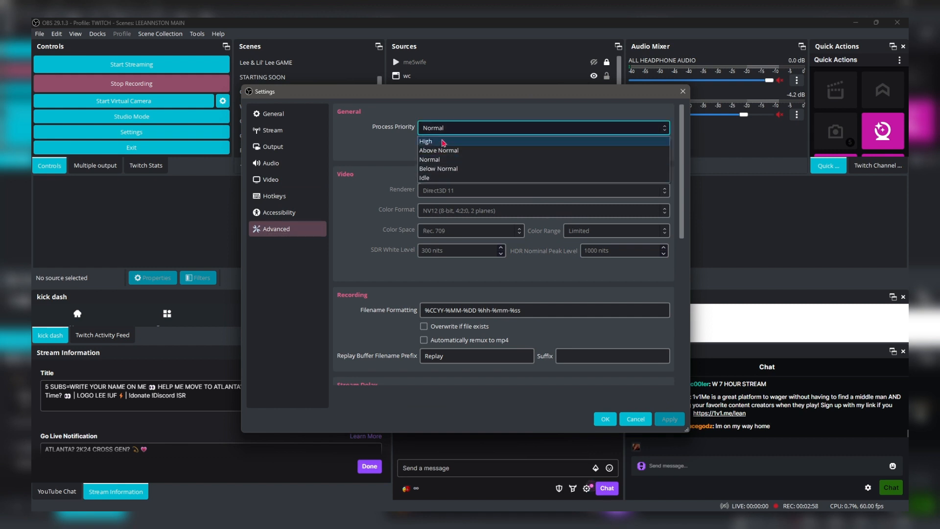
click(374, 152)
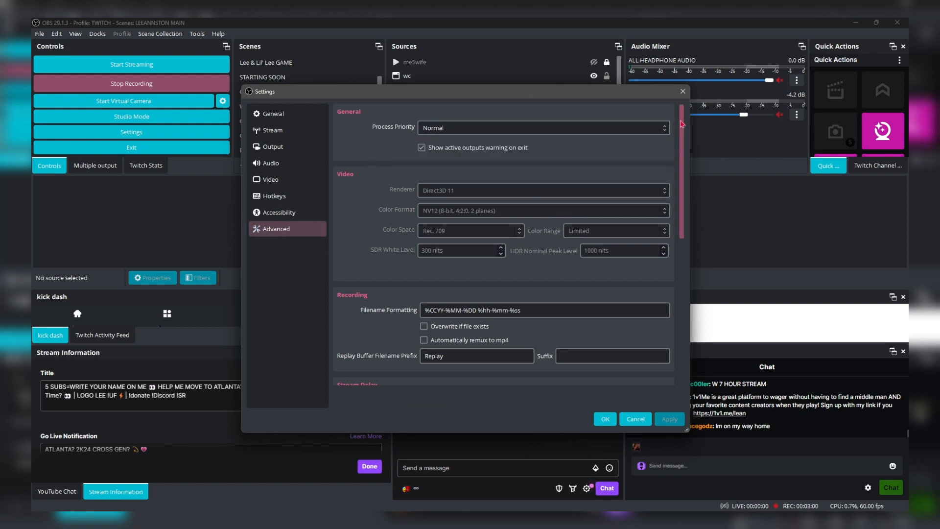
- Review the remaining Advanced settings, including the automatic reconnect retry delay and maximum retries, and accept the settings
scroll(682, 151, down, 3)
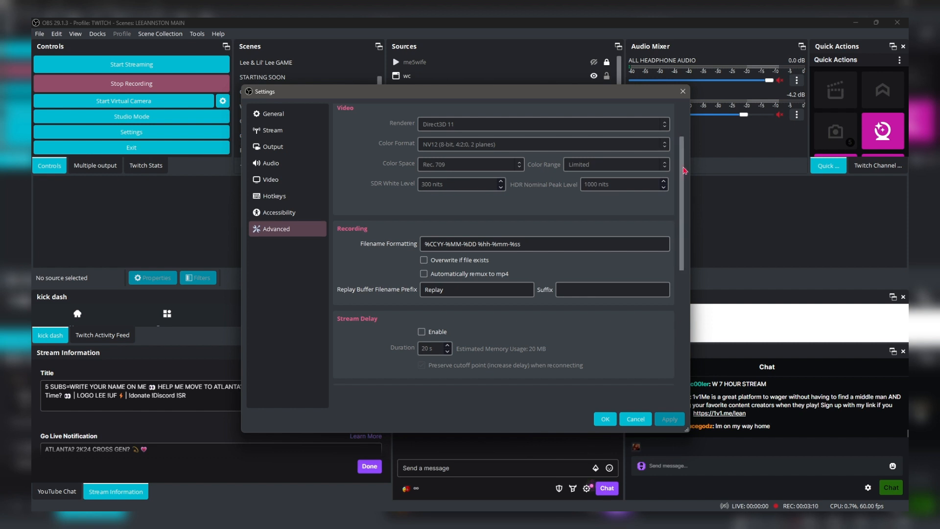
scroll(460, 188, down, 5)
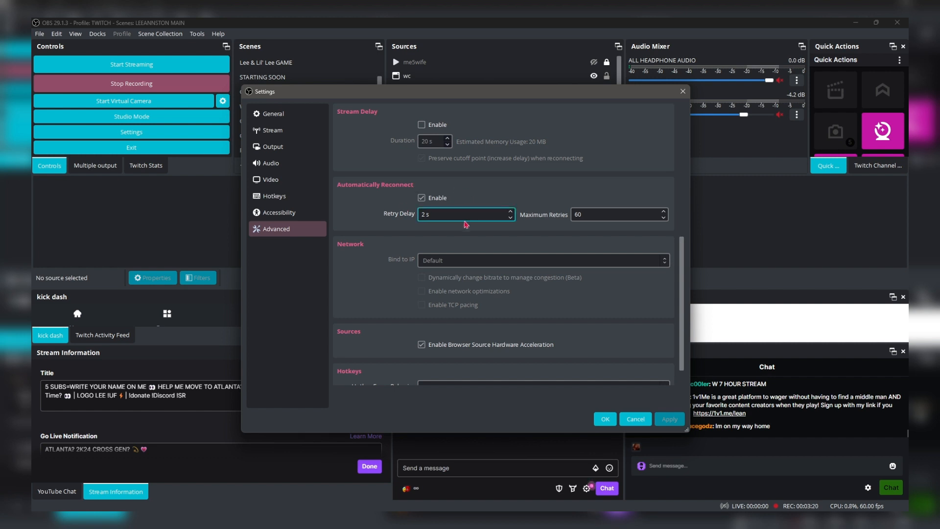
click(425, 215)
click(607, 216)
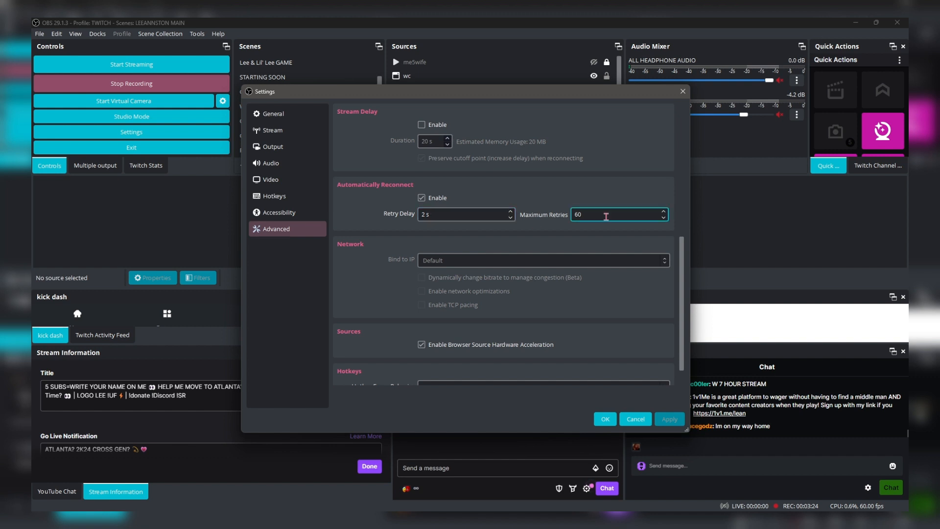
scroll(686, 257, down, 1)
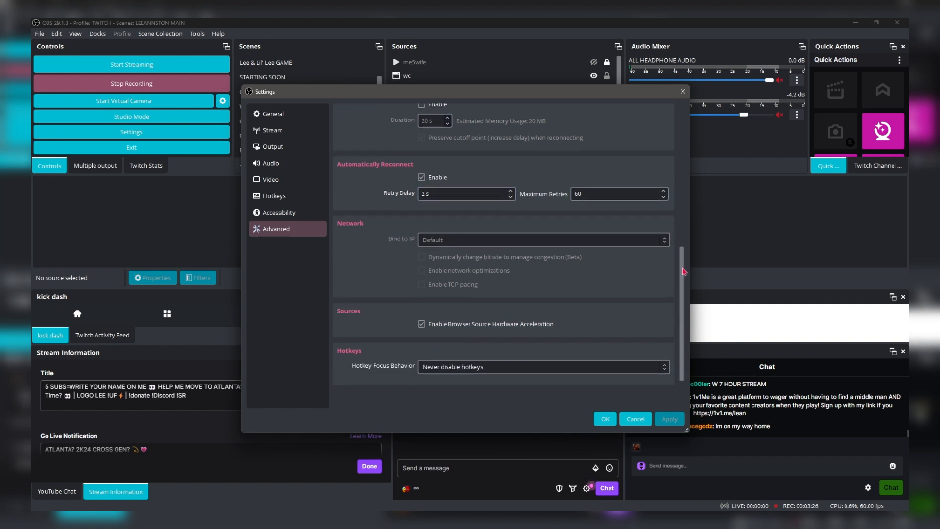
scroll(671, 294, up, 10)
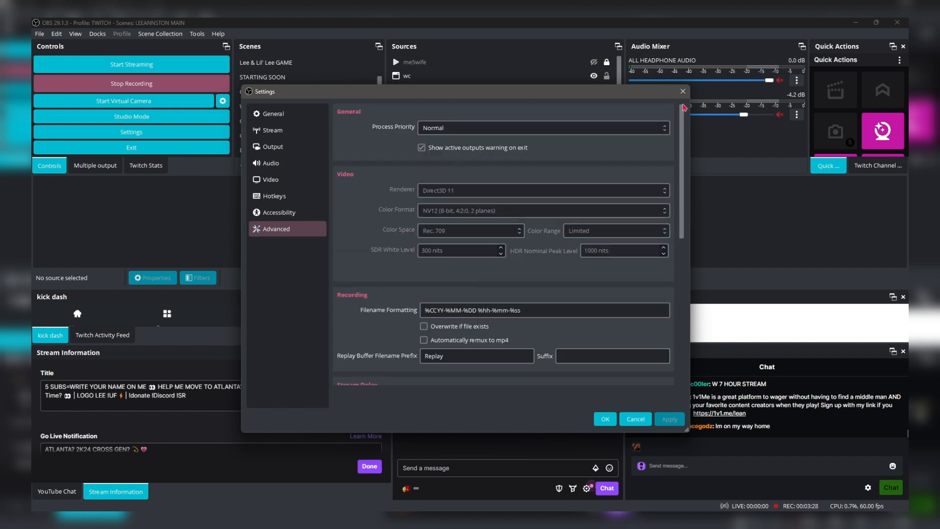
click(605, 419)
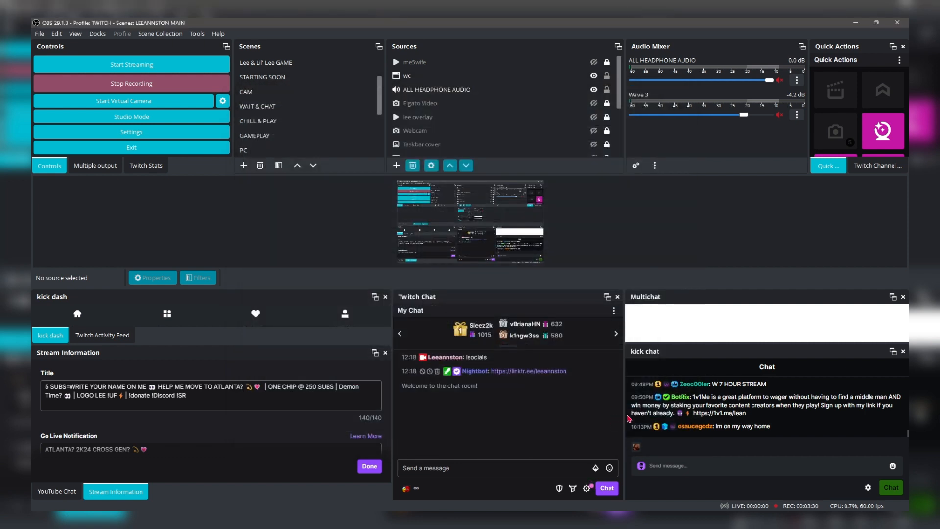